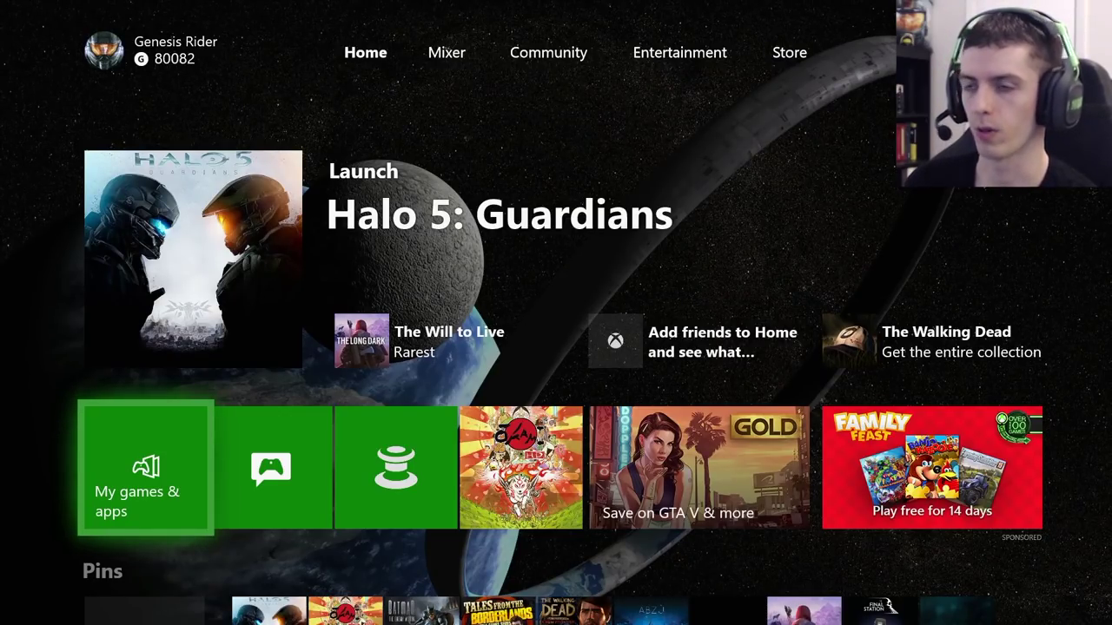
Bring up the guide over Home, showing recent items like Halo 5: Guardians and Settings.
{"action": "key", "text": "super"}
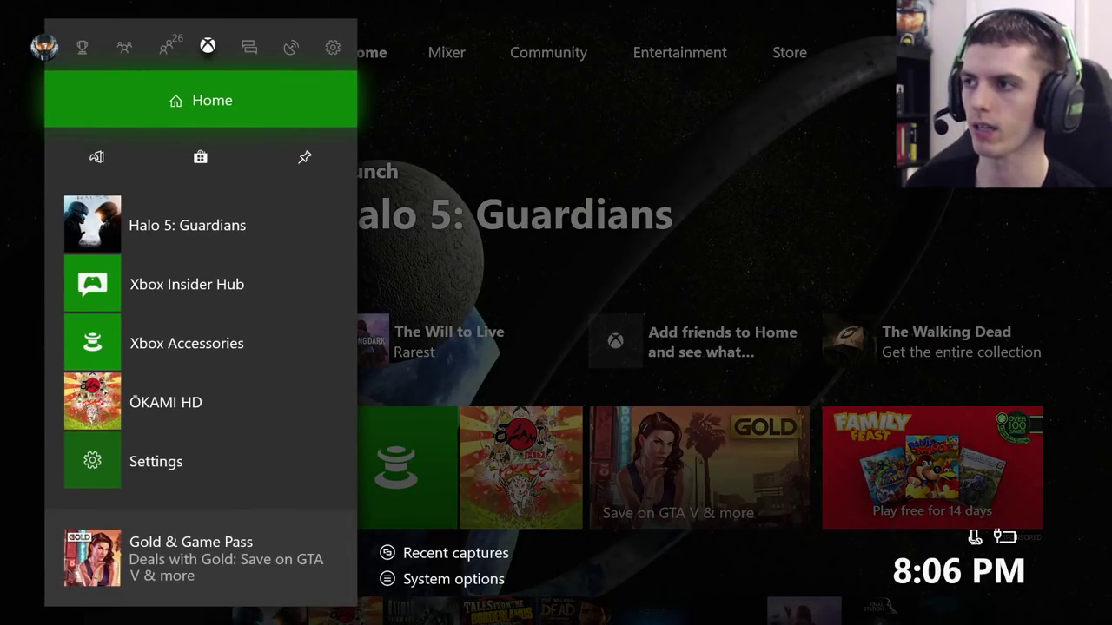
Open My profile from your gamertag in the guide's profile tab.
{"action": "key", "text": "Left"}
{"action": "key", "text": "Left"}
{"action": "key", "text": "Left"}
{"action": "key", "text": "Left"}
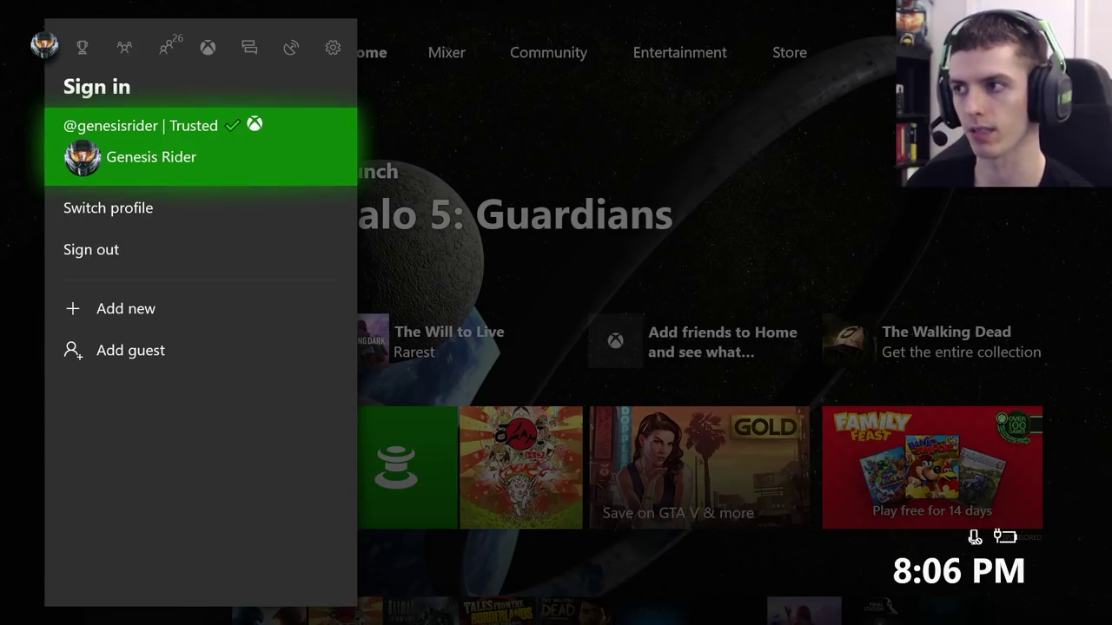
{"action": "key", "text": "Return"}
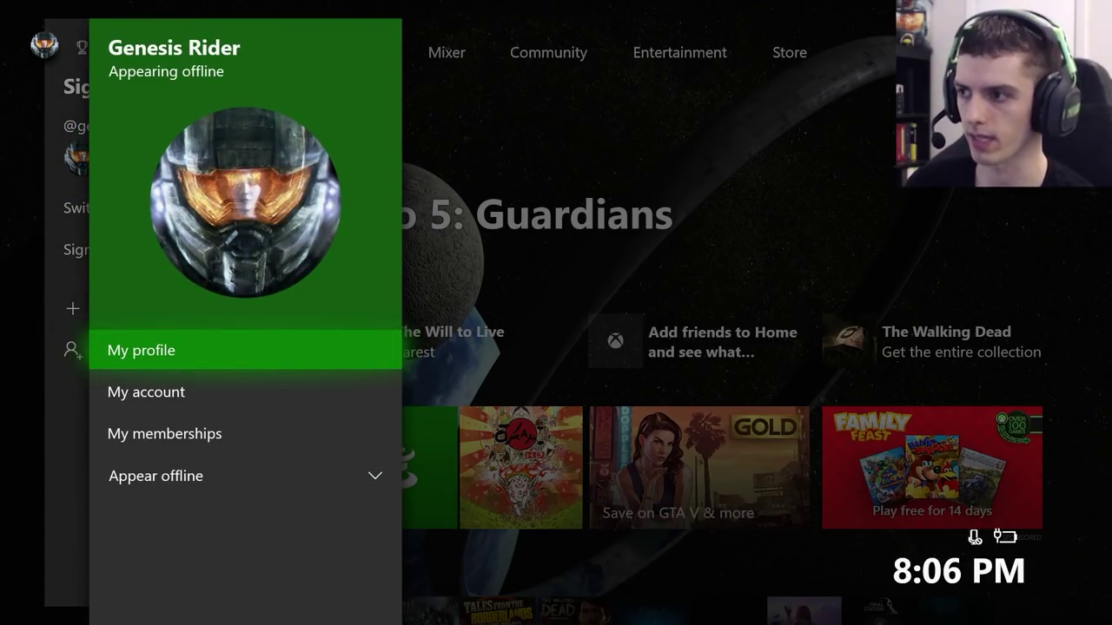
{"action": "key", "text": "Return"}
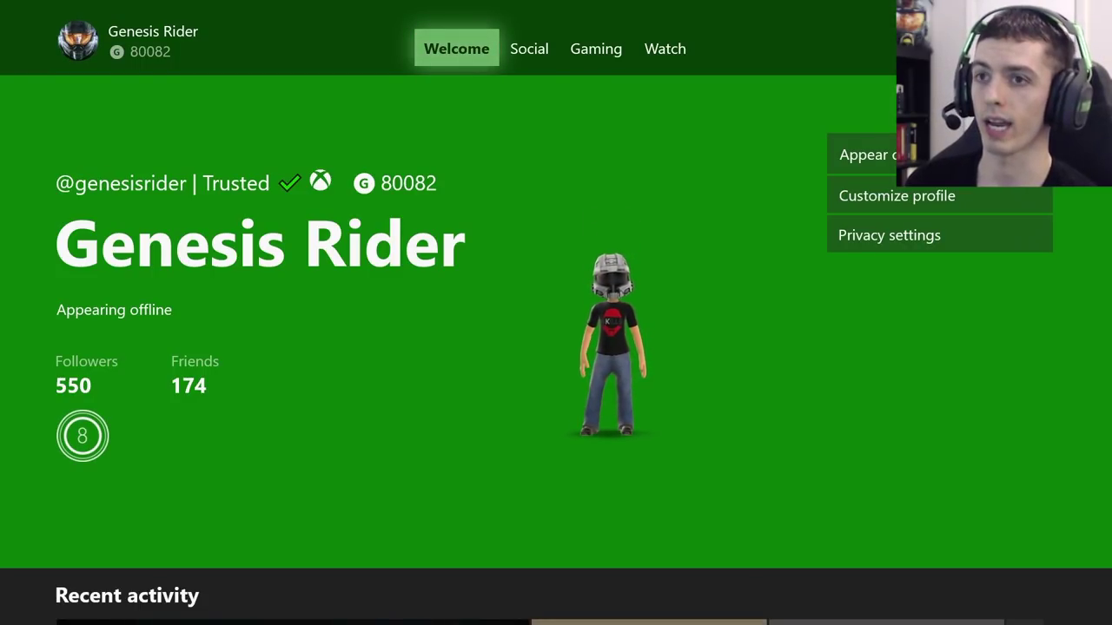
Go to Social > Following and open the Everything category filter dropdown.
{"action": "key", "text": "Right"}
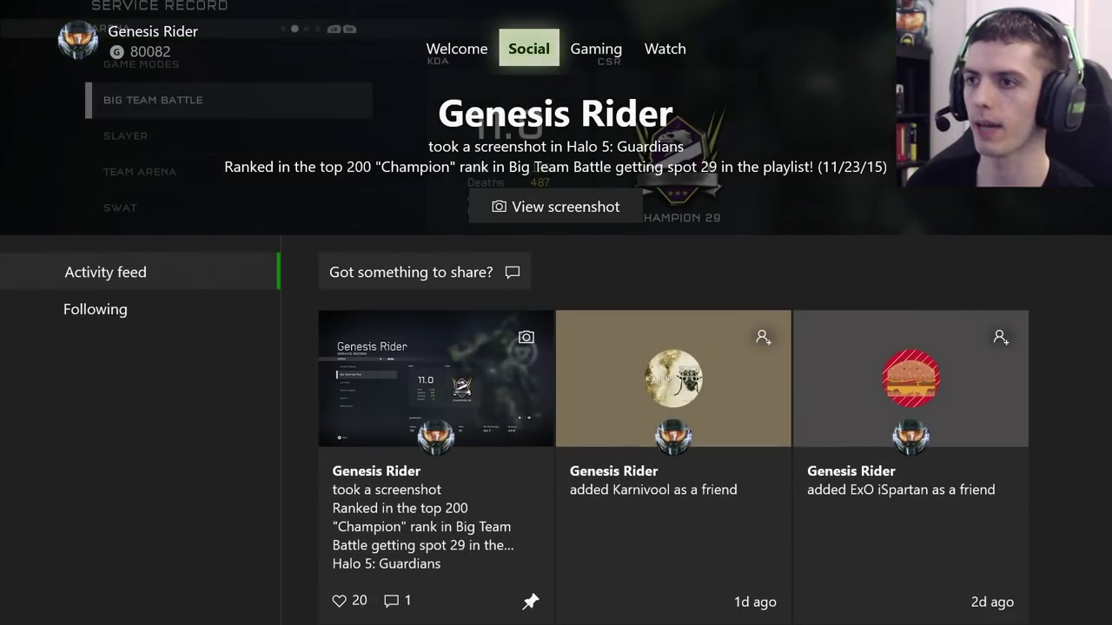
{"action": "key", "text": "Down"}
{"action": "key", "text": "Down"}
{"action": "key", "text": "Left"}
{"action": "key", "text": "Down"}
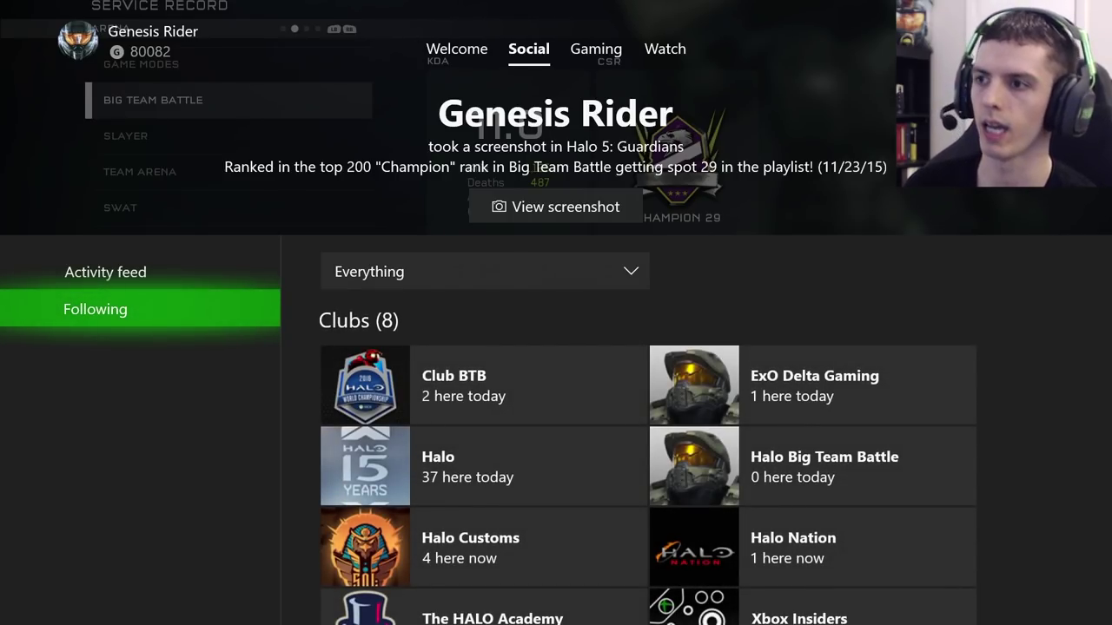
{"action": "key", "text": "Right"}
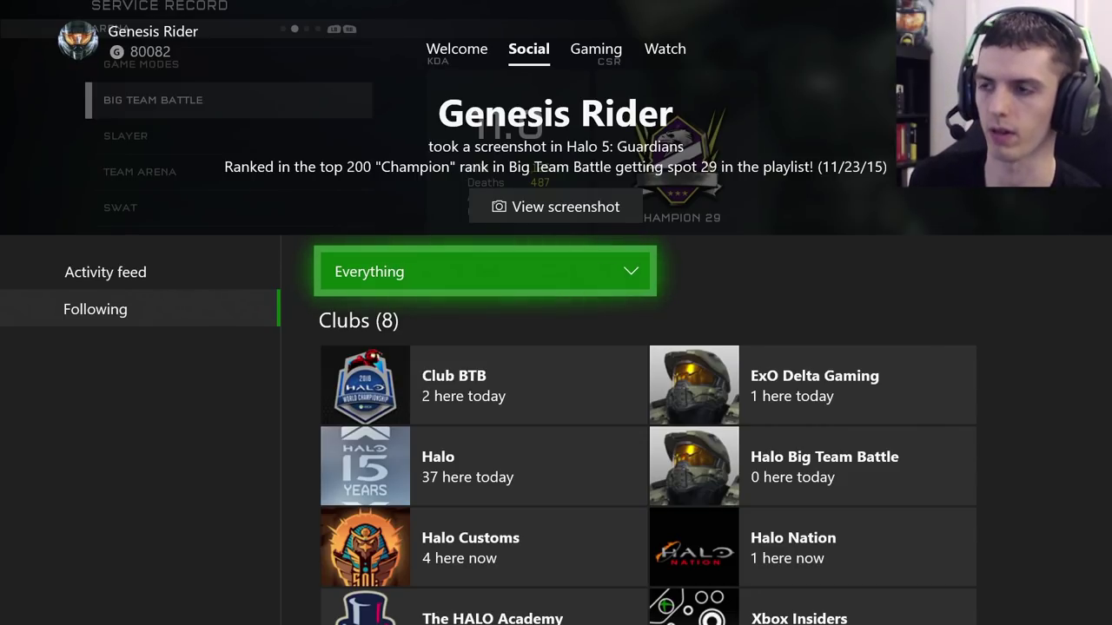
{"action": "key", "text": "Return"}
{"action": "key", "text": "Down"}
{"action": "key", "text": "Down"}
{"action": "key", "text": "Down"}
{"action": "key", "text": "Down"}
{"action": "key", "text": "Down"}
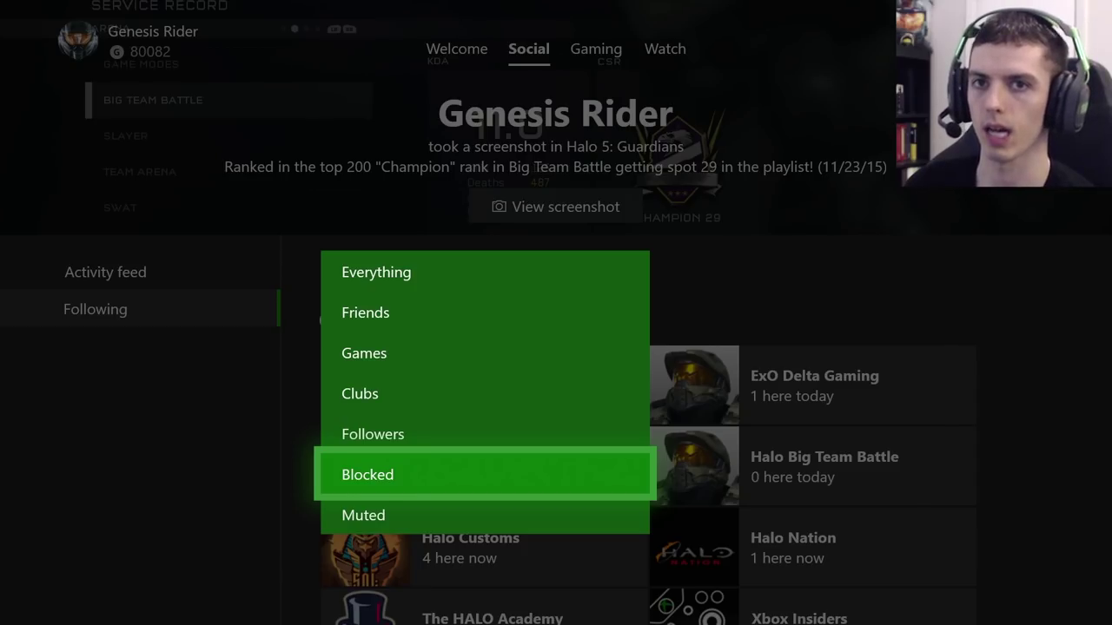
Filter Following to Blocked, listing 105 players, and highlight the first player tile.
{"action": "key", "text": "Return"}
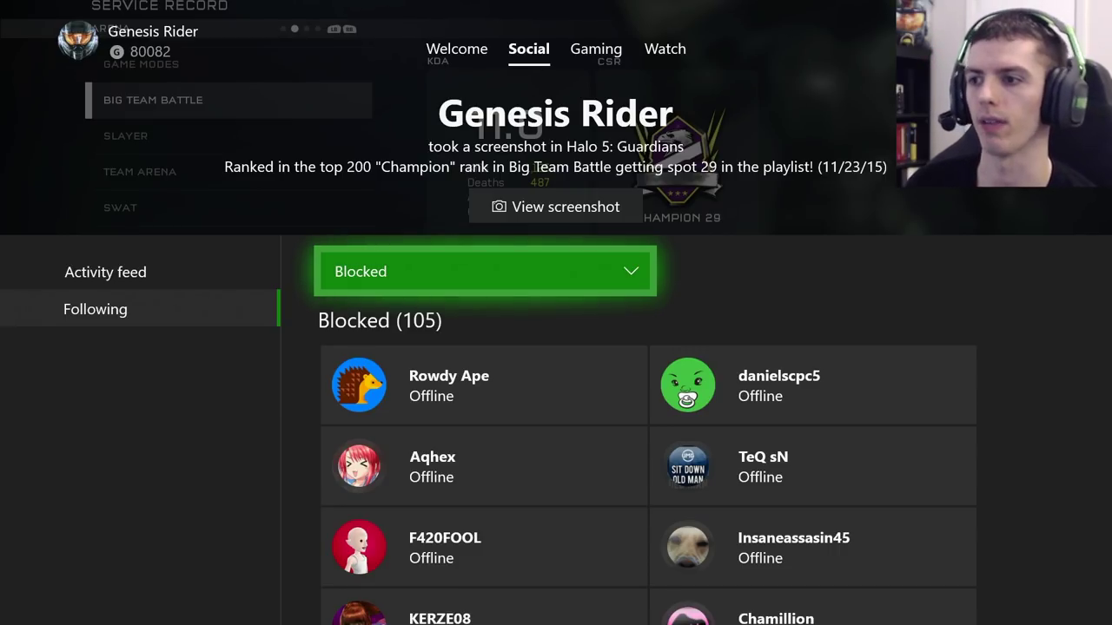
{"action": "key", "text": "Down"}
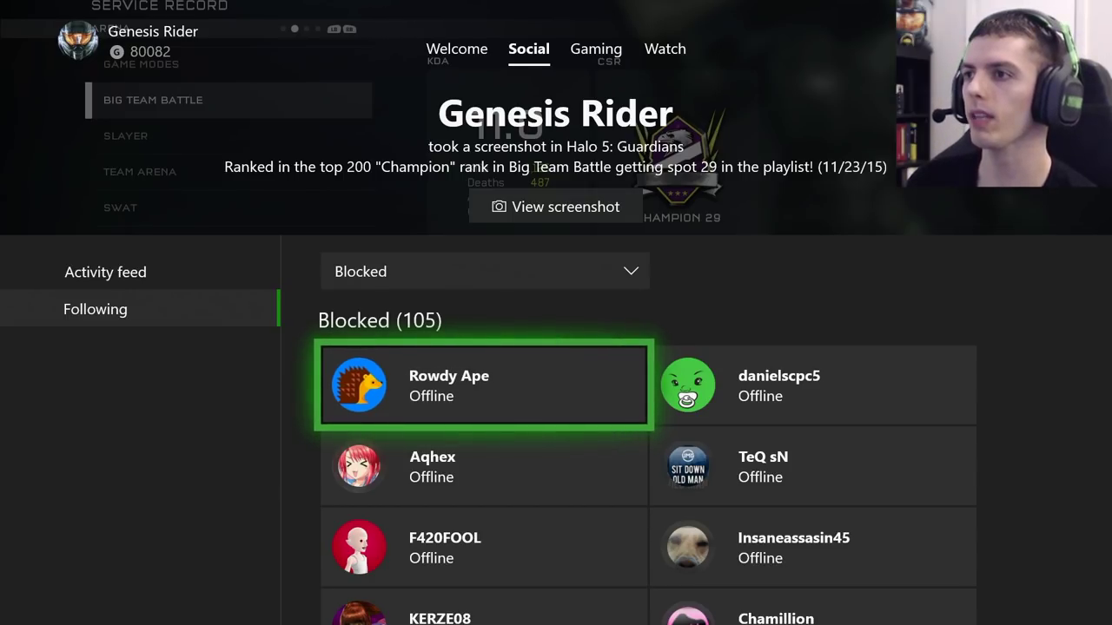
Open the first blocked player's profile and expand More to reveal the Unblock option.
{"action": "key", "text": "Return"}
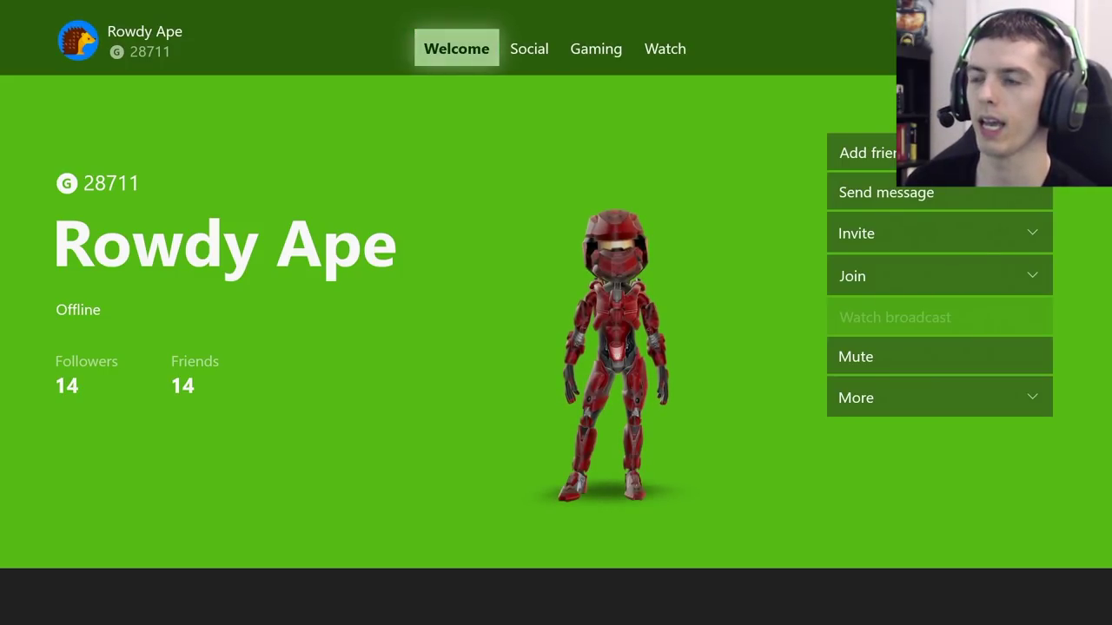
{"action": "key", "text": "Right"}
{"action": "key", "text": "Down"}
{"action": "key", "text": "Down"}
{"action": "key", "text": "Down"}
{"action": "key", "text": "Down"}
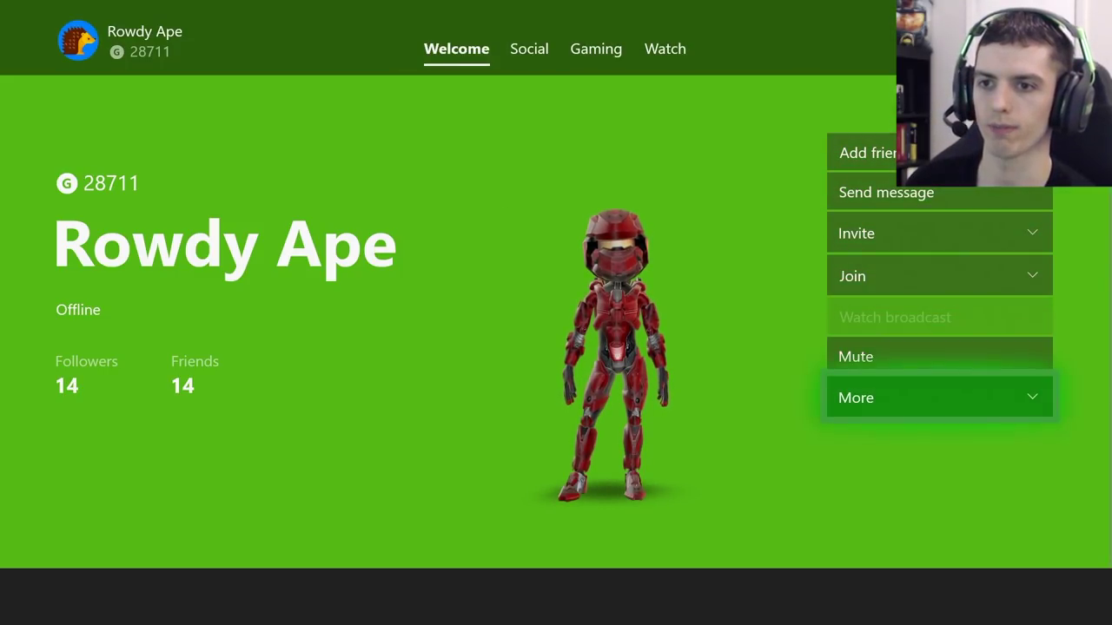
{"action": "key", "text": "Return"}
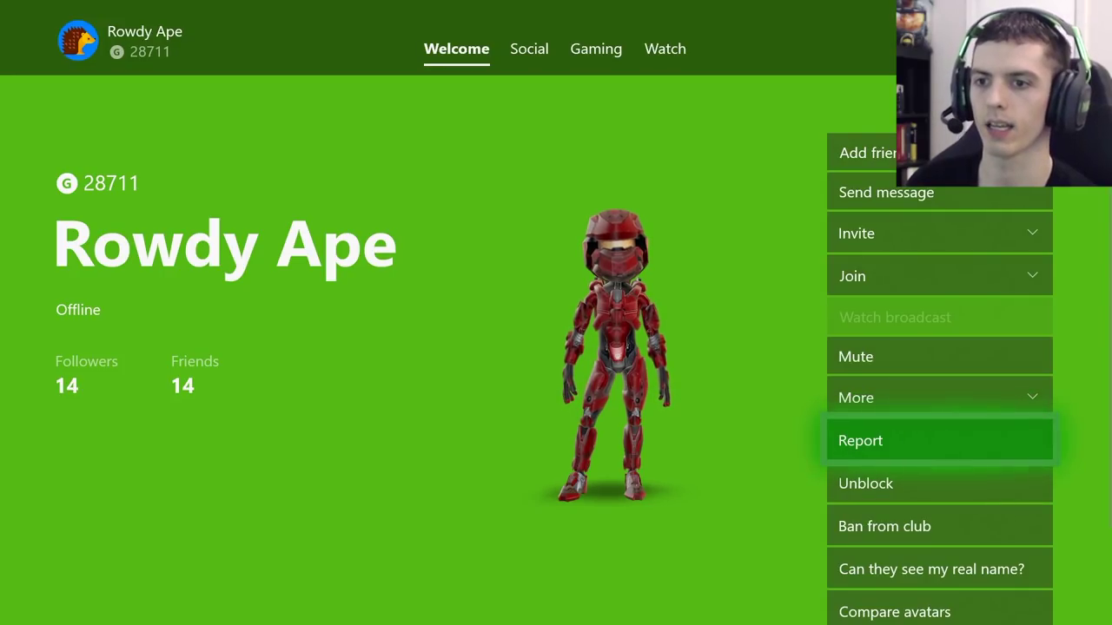
{"action": "key", "text": "Down"}
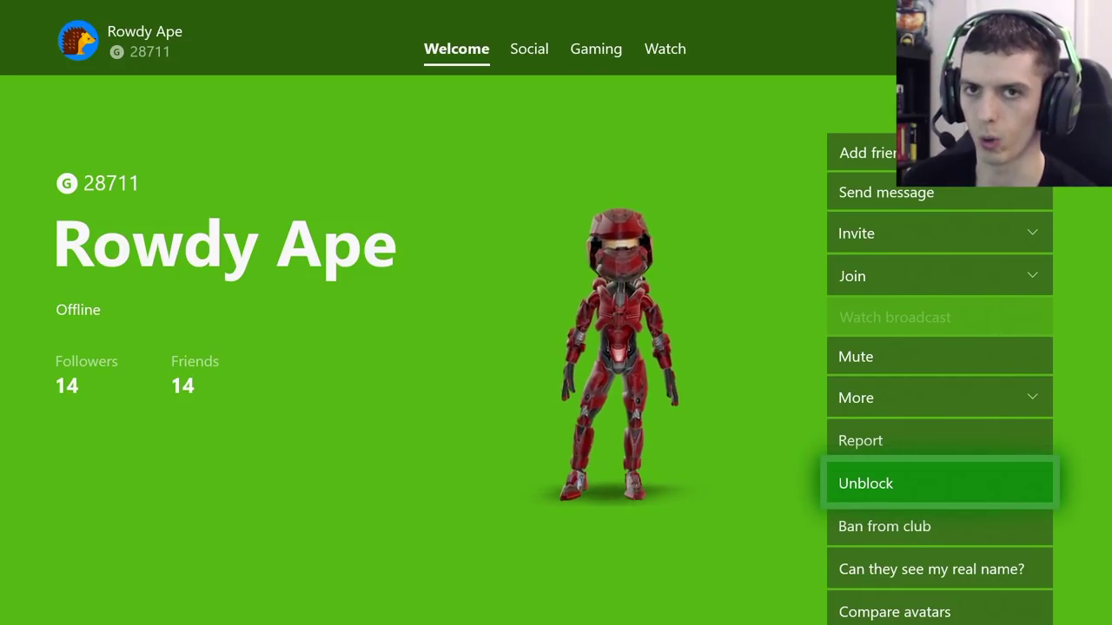
{"action": "key", "text": "Up"}
{"action": "key", "text": "Up"}
{"action": "key", "text": "Down"}
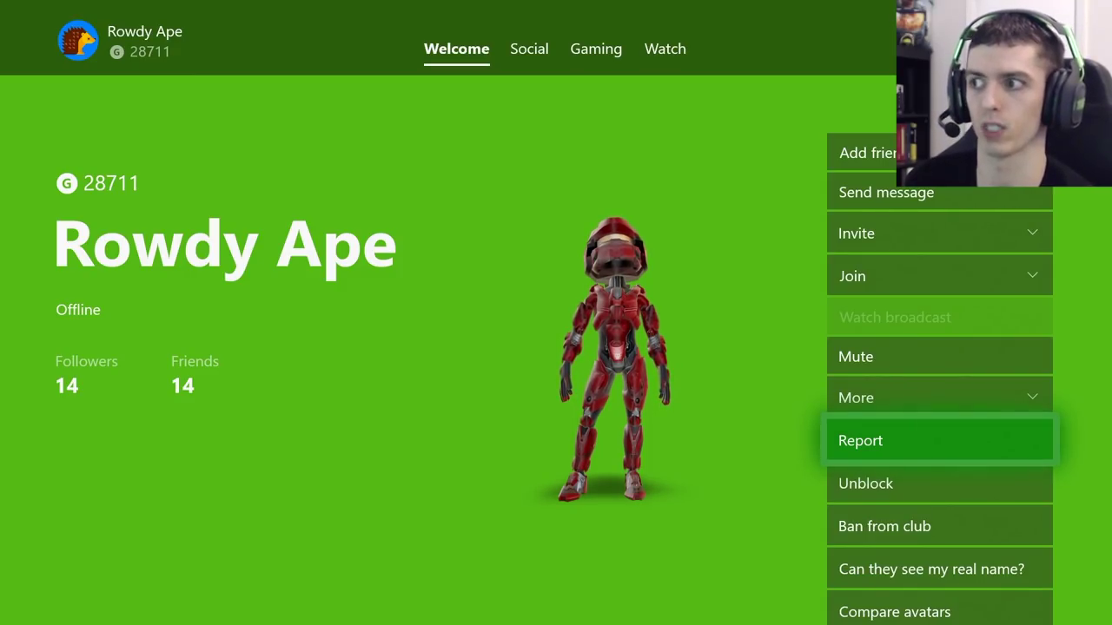
{"action": "key", "text": "Up"}
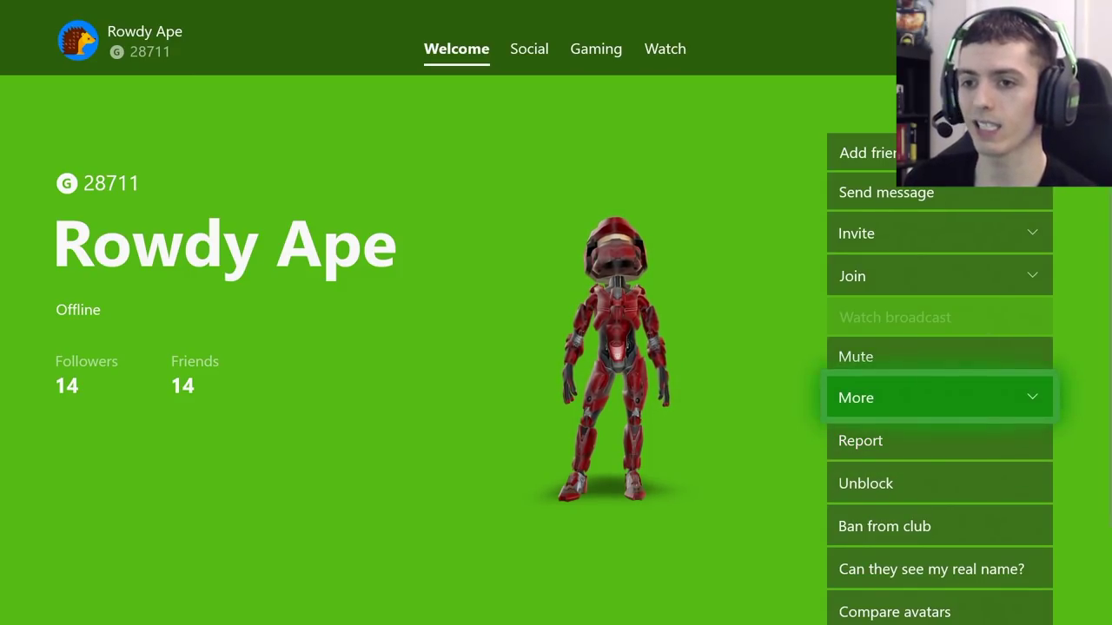
Collapse More and go back to the Blocked list of 105 players.
{"action": "key", "text": "Return"}
{"action": "key", "text": "Up"}
{"action": "key", "text": "Up"}
{"action": "key", "text": "Up"}
{"action": "key", "text": "Up"}
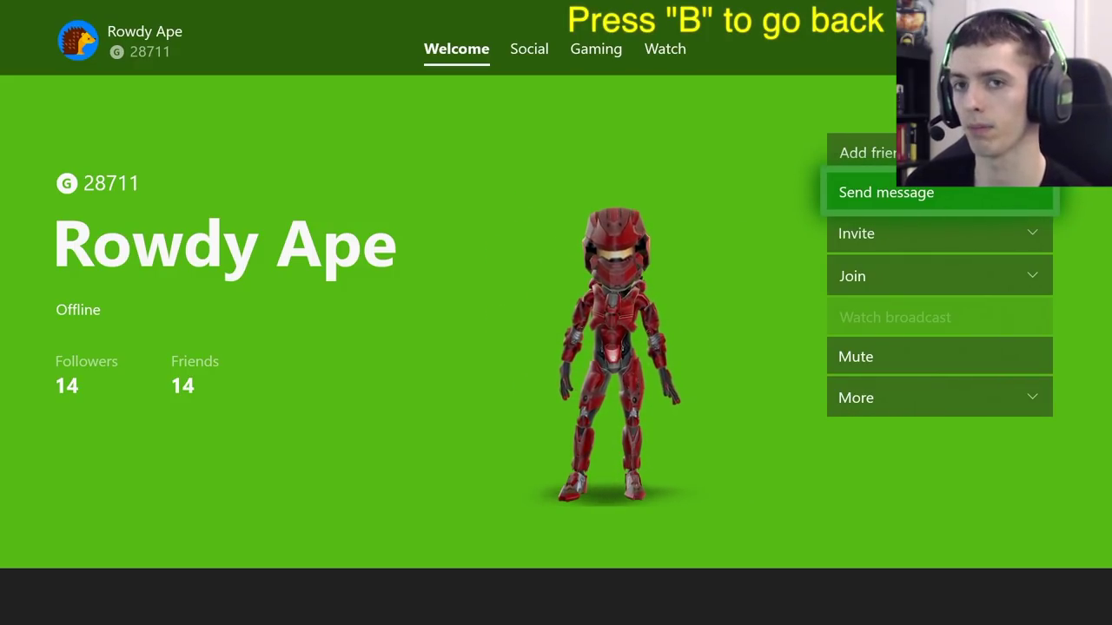
{"action": "key", "text": "Escape"}
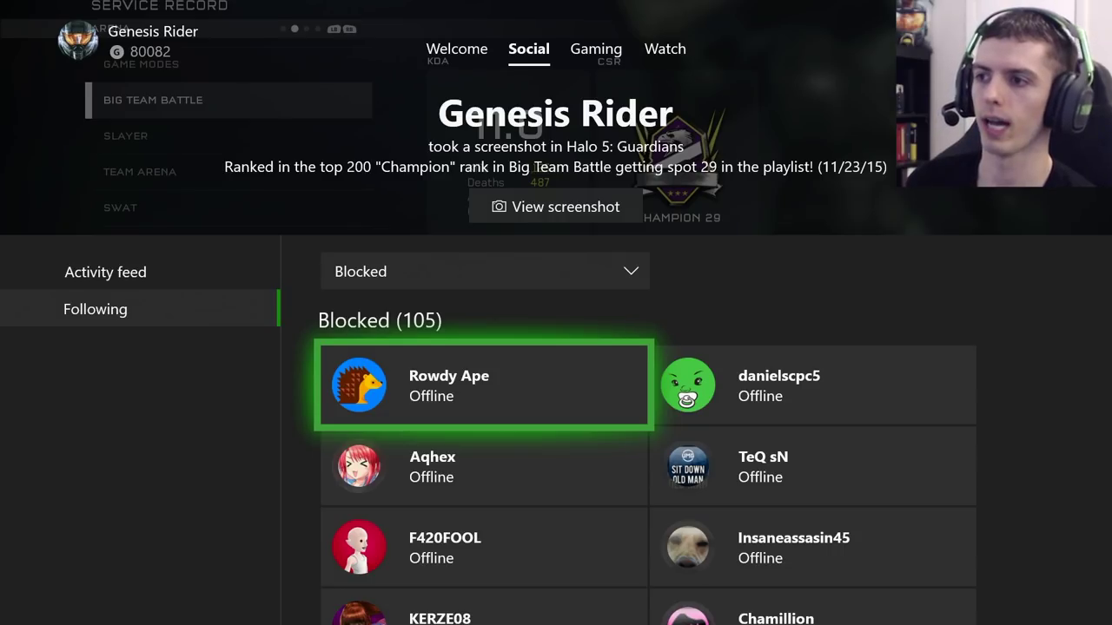
{"action": "left_click", "coordinate": [485, 271]}
{"action": "key", "text": "Return"}
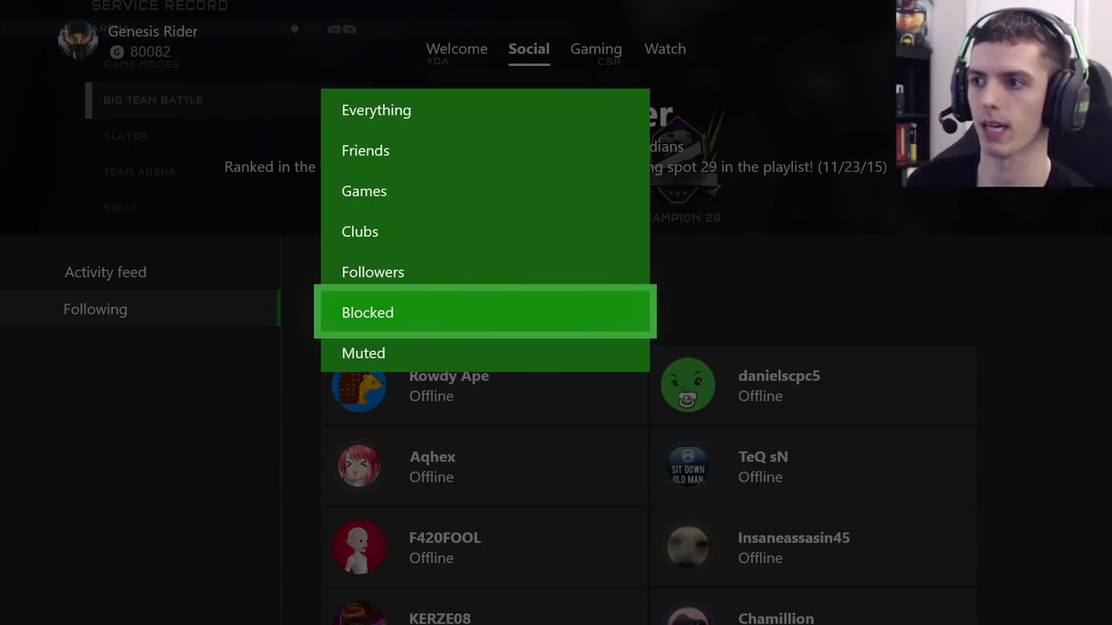
{"action": "key", "text": "Up"}
{"action": "key", "text": "Up"}
{"action": "key", "text": "Down"}
{"action": "key", "text": "Down"}
{"action": "key", "text": "Down"}
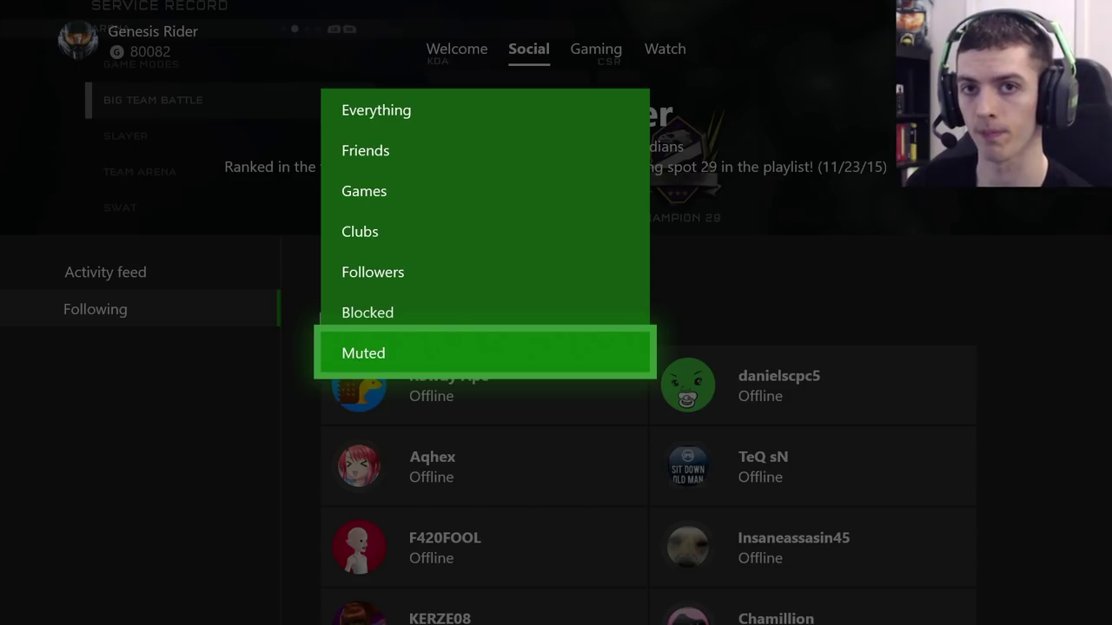
{"action": "key", "text": "Up"}
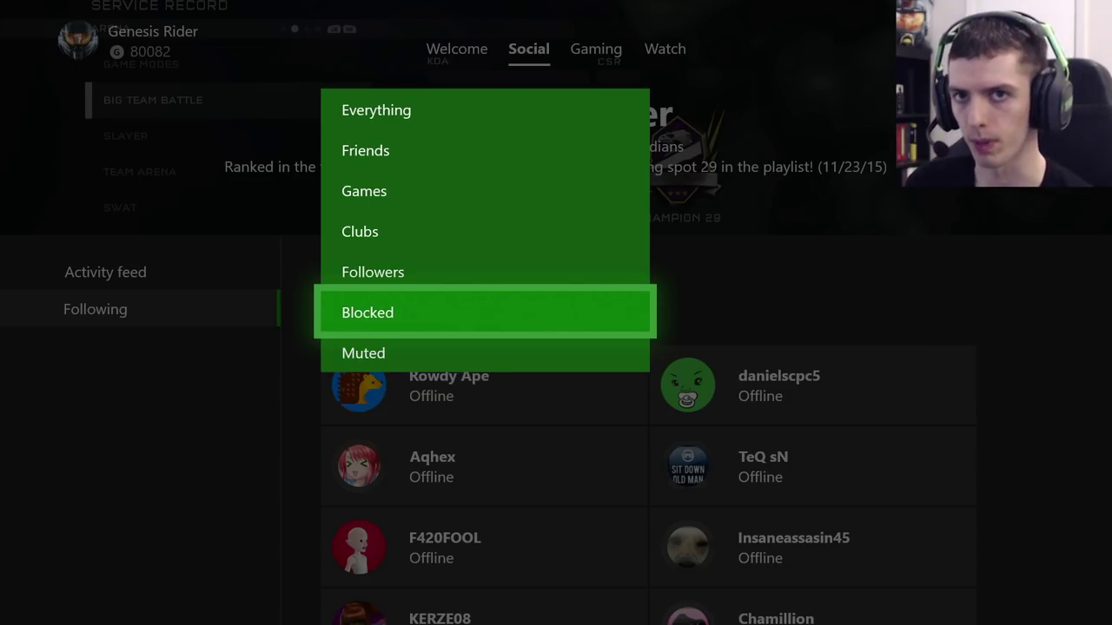
{"action": "key", "text": "Down"}
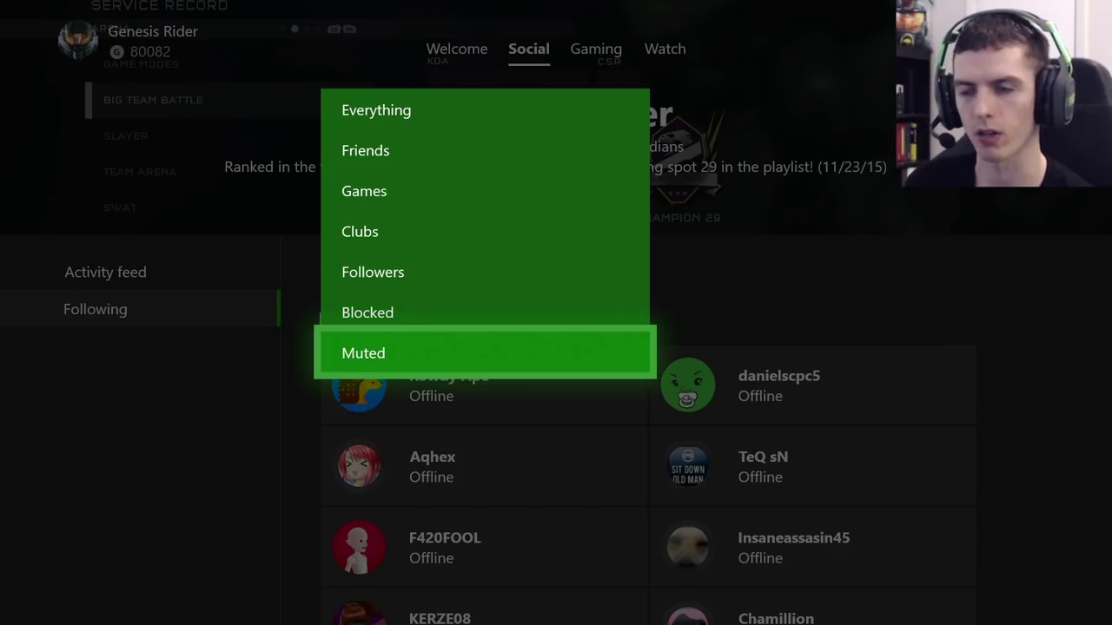
{"action": "key", "text": "Up"}
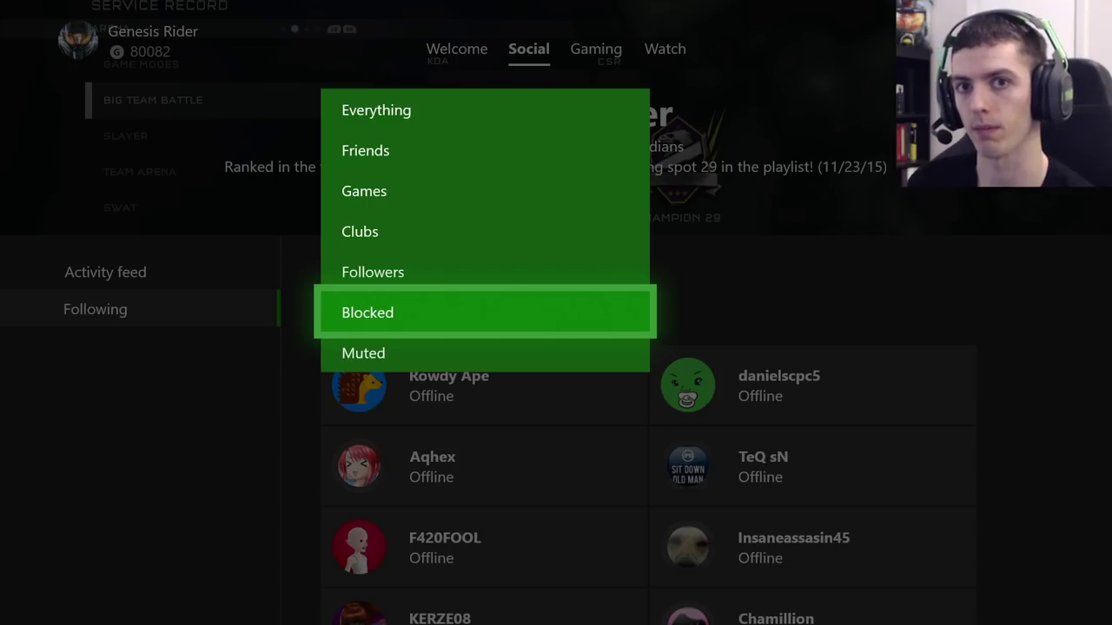
{"action": "key", "text": "Return"}
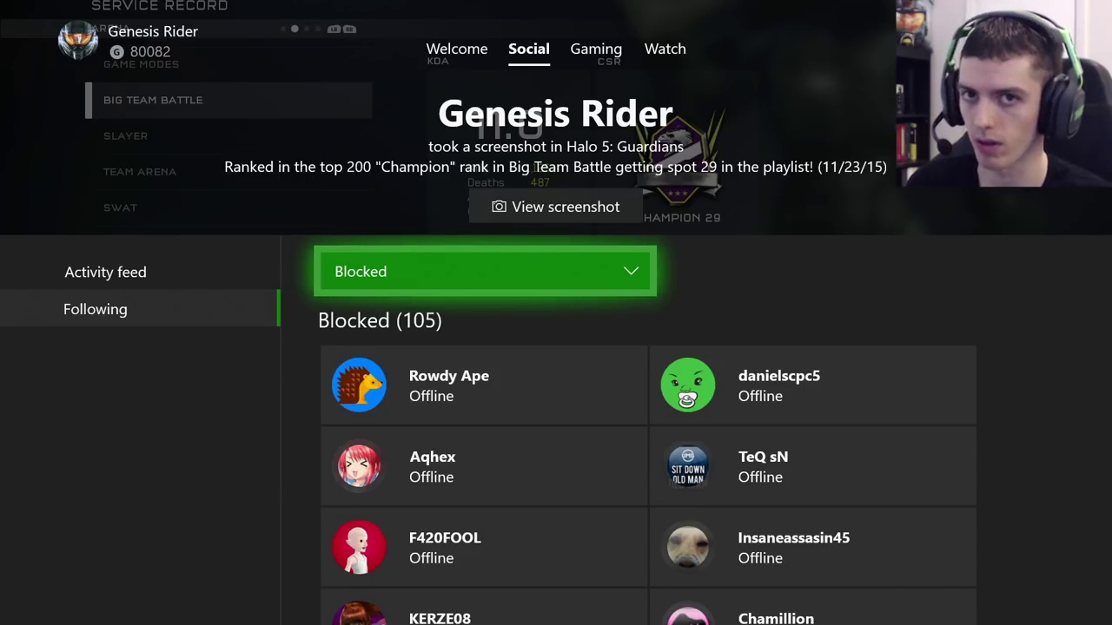
{"action": "key", "text": "Down"}
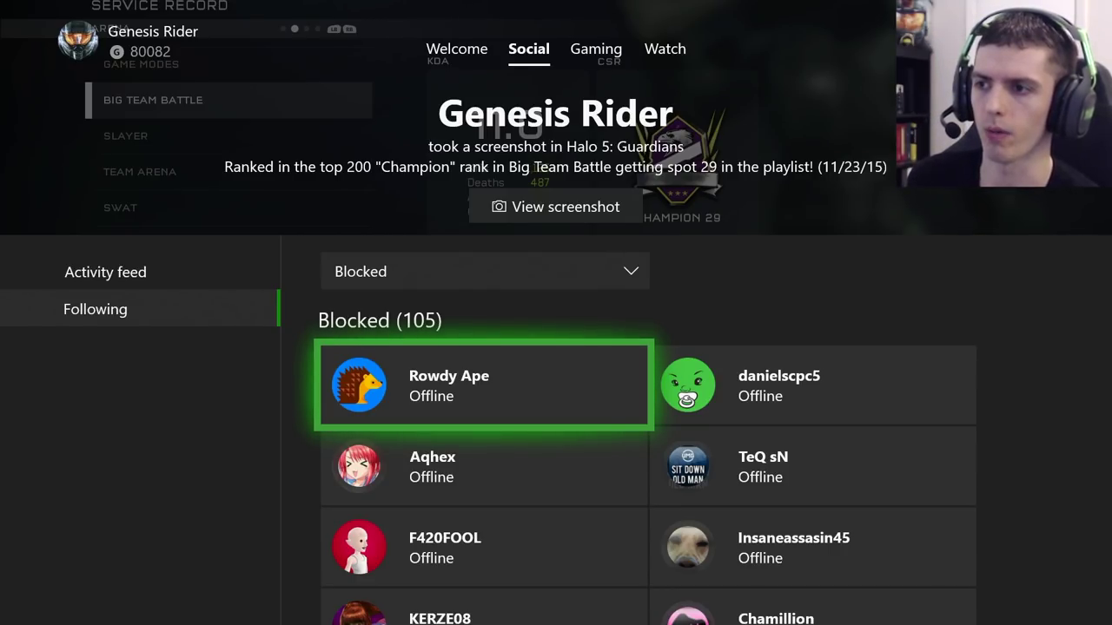
{"action": "left_click", "coordinate": [484, 271]}
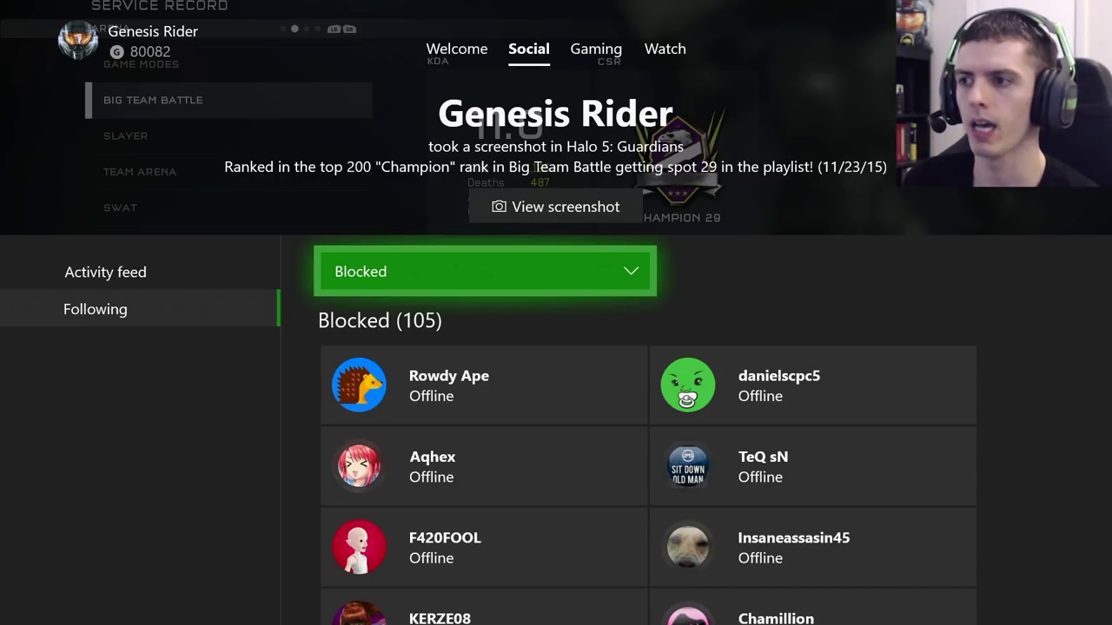